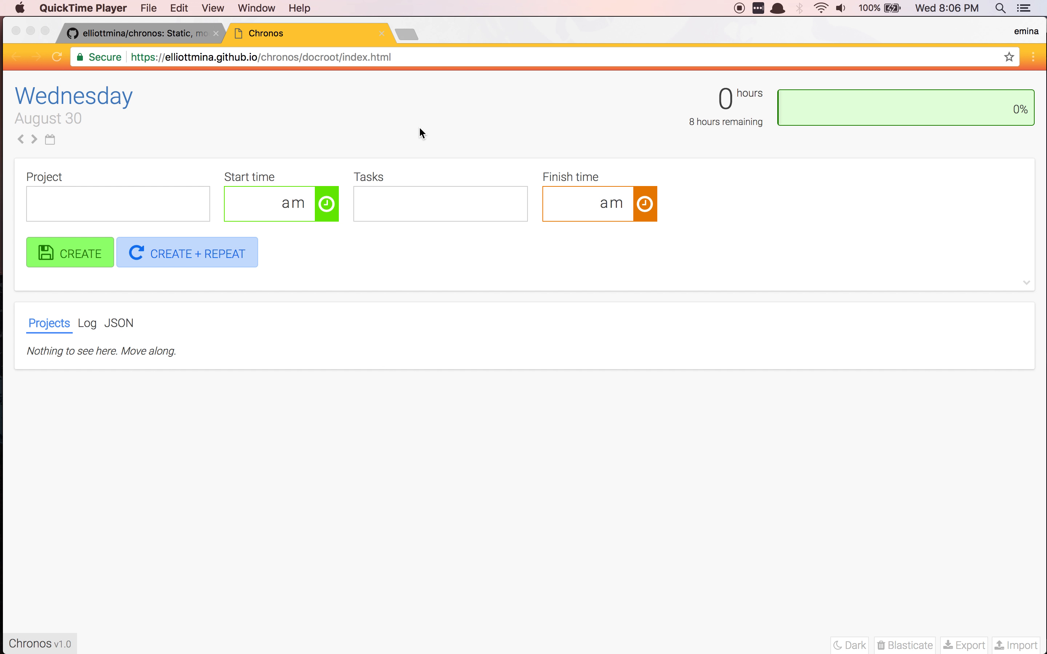
Step: Enter "ABC: estimation" as the project of the new time entry
click(115, 196)
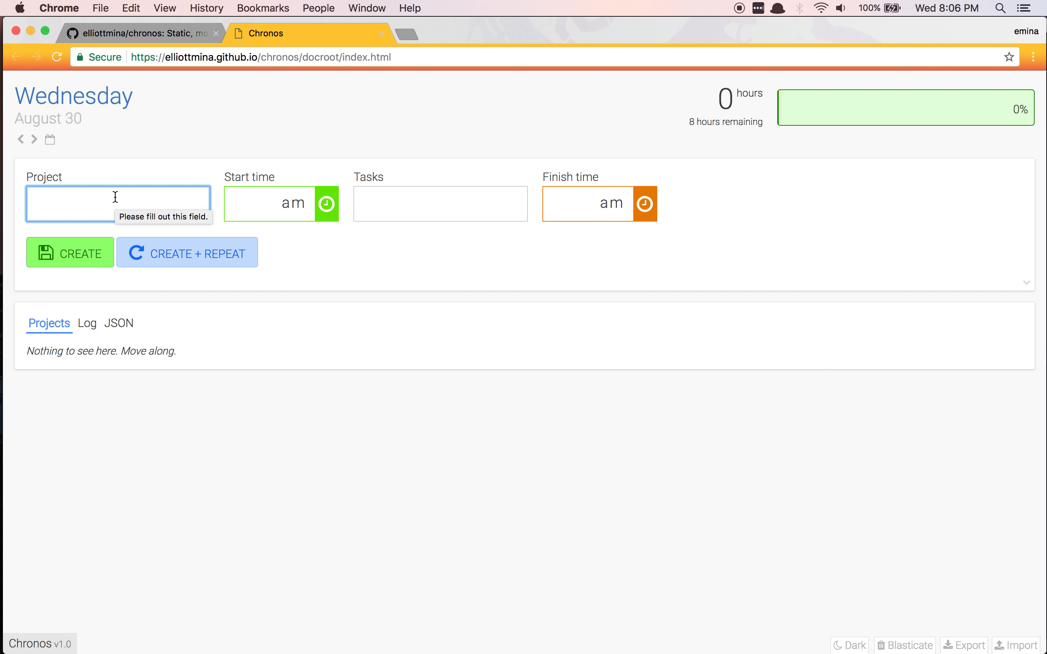
text(ABC: )
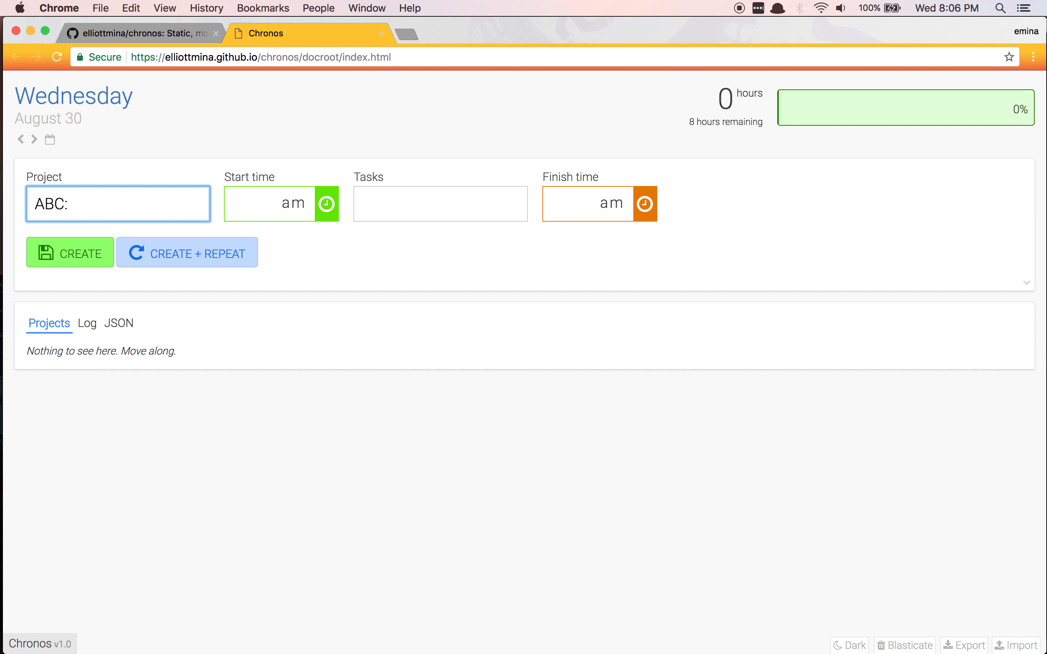
text(estimation)
key(Tab)
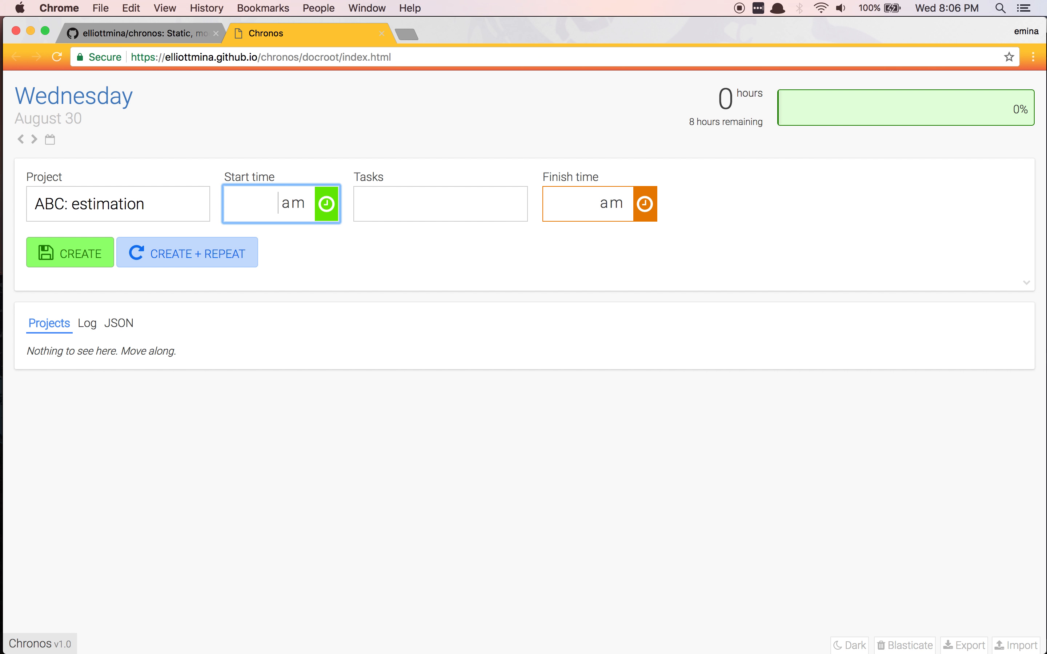
Step: Try the start times 11:48 and 11:99 for the new entry
text(11:)
text(48)
key(BackSpace)
key(BackSpace)
text(99)
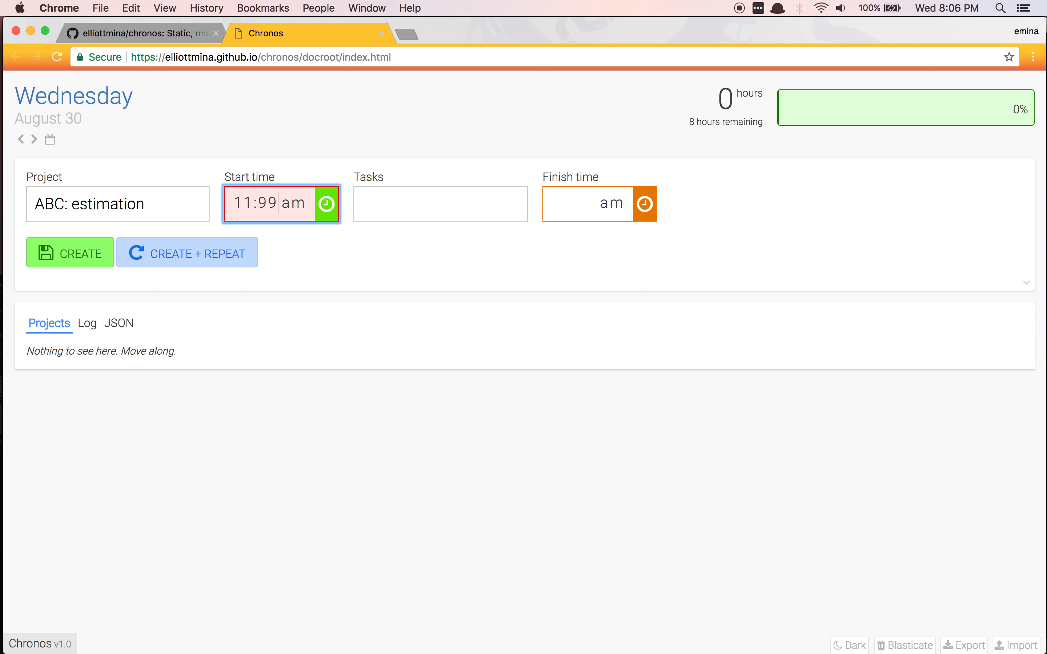
Step: Set the start time to the current time, 8:06 pm, trying out the am/pm and minute adjustments
key(n)
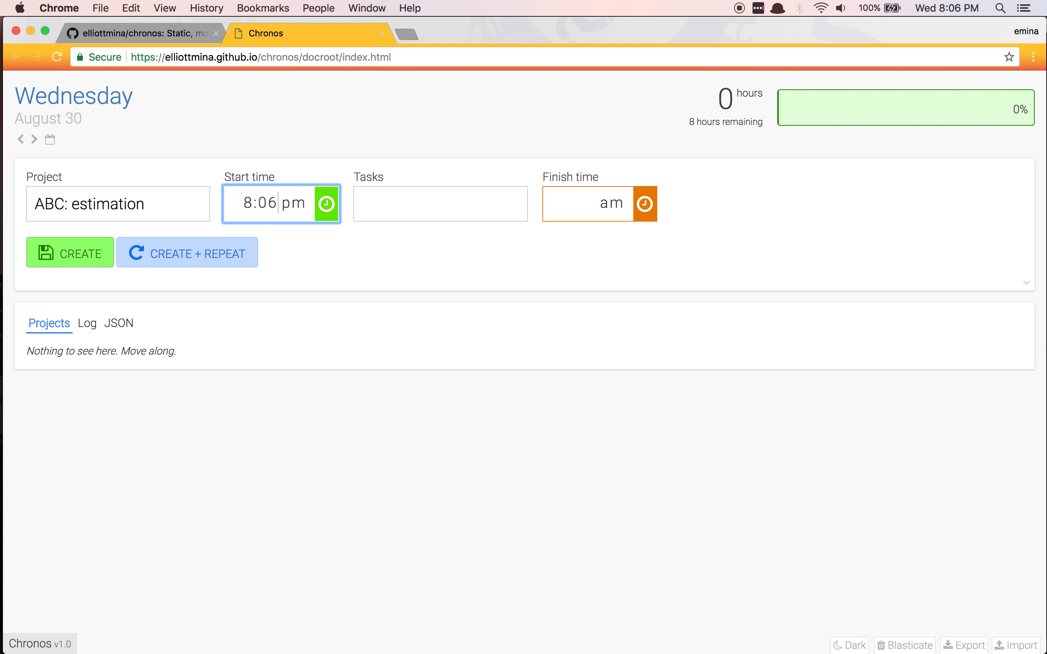
key(a)
key(p)
key(Up)
key(shift+Down)
key(shift+Up)
key(Up)
key(Down)
key(shift+Down)
key(Up)
key(Down)
key(n)
Step: Add the tasks "Reviewed documents.", "Created initial estimates." and "Took a nap" to the entry
click(362, 203)
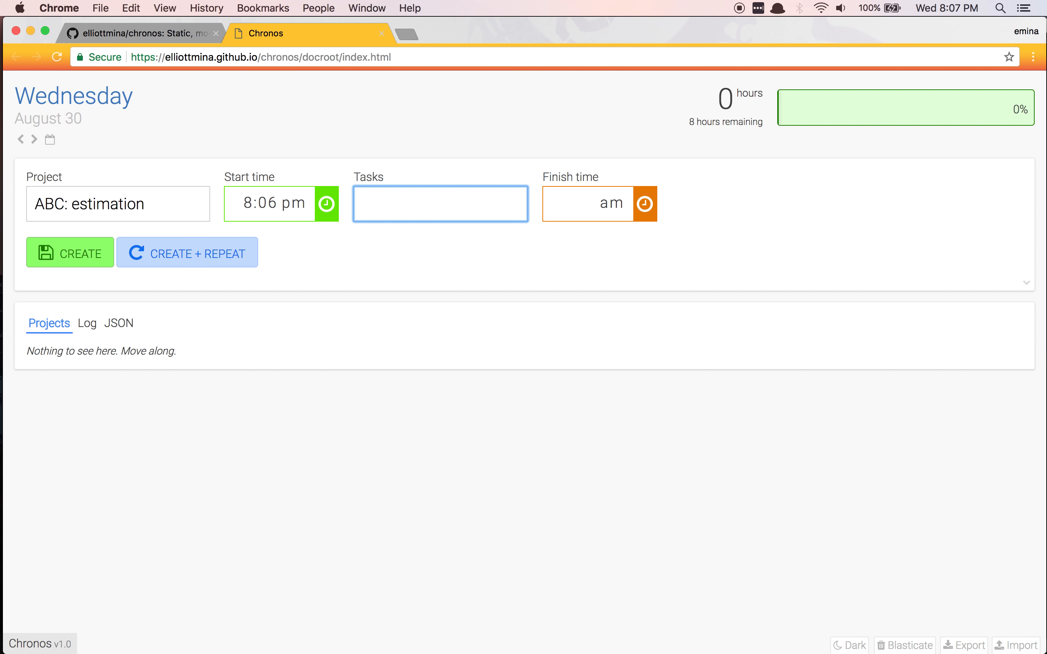
text(Reviewed documents.)
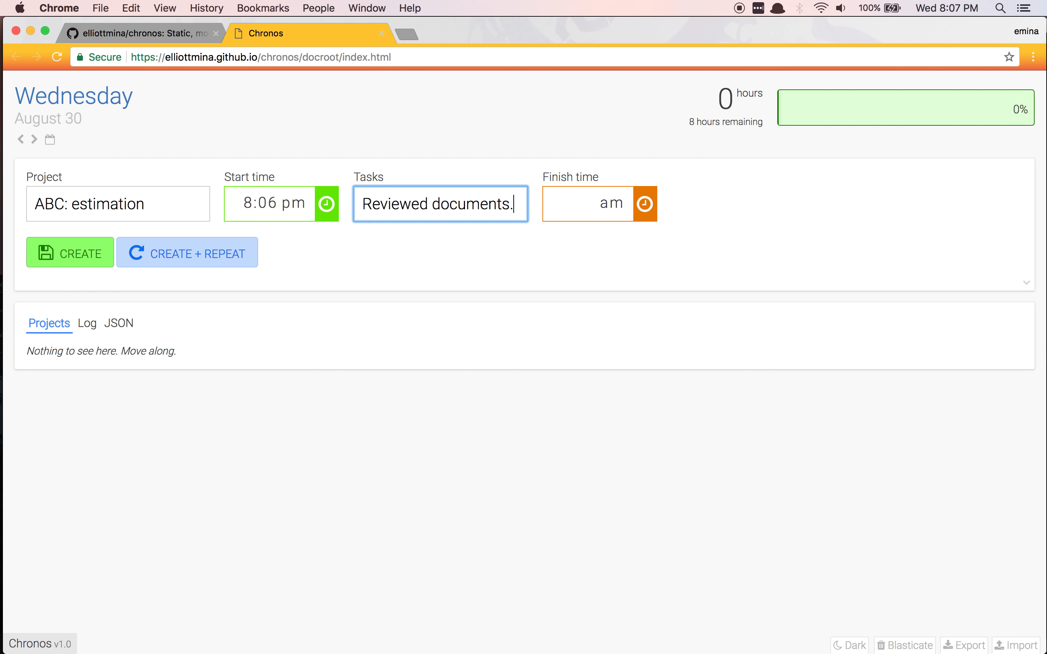
key(Return)
text(Create)
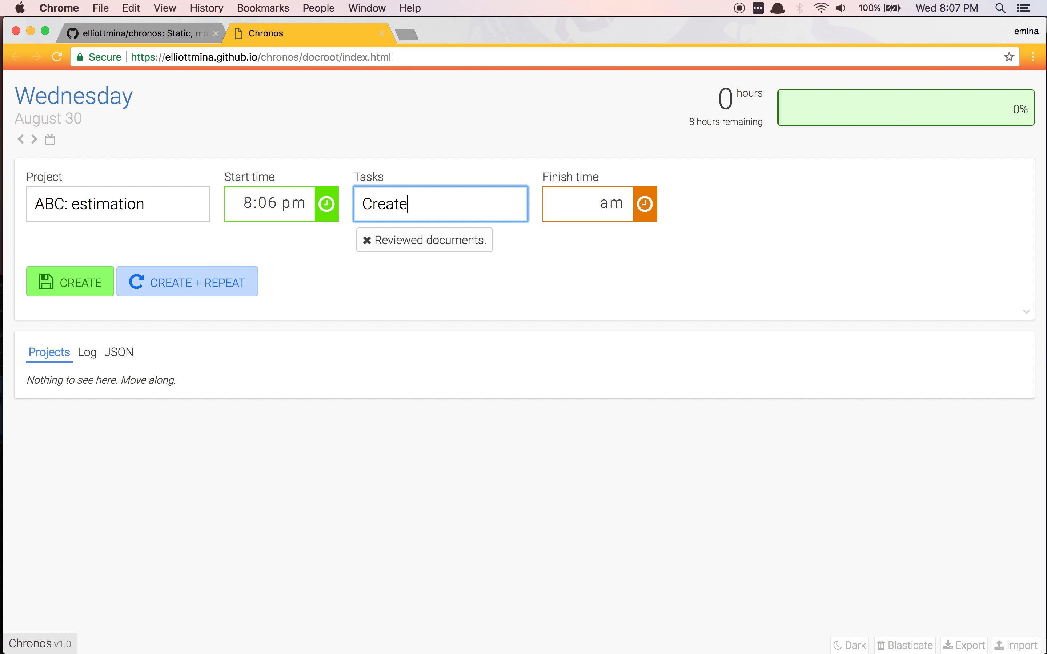
text(d initial estimates.)
key(Return)
text(Took a nap)
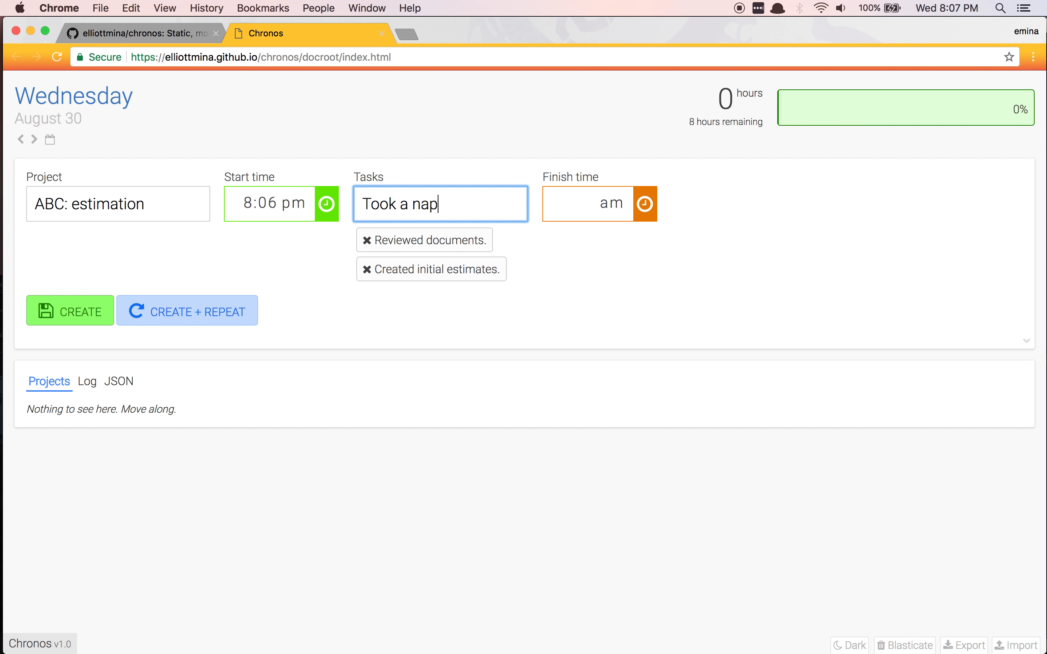
key(Return)
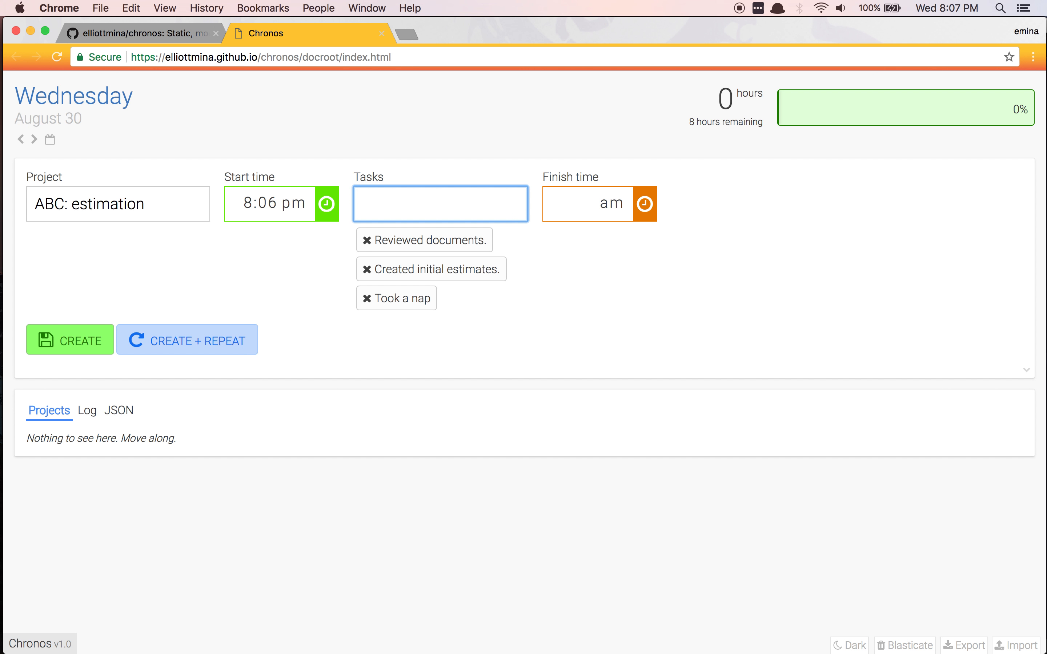
Step: Set the finish time to 8:39 pm and create the entry
click(596, 204)
key(Up)
key(Up)
key(Up)
key(Up)
key(Up)
key(Up)
key(Up)
key(Up)
key(Up)
key(Up)
key(Up)
key(Up)
key(Up)
key(Up)
key(Up)
key(Up)
key(Up)
key(Up)
key(Up)
key(Up)
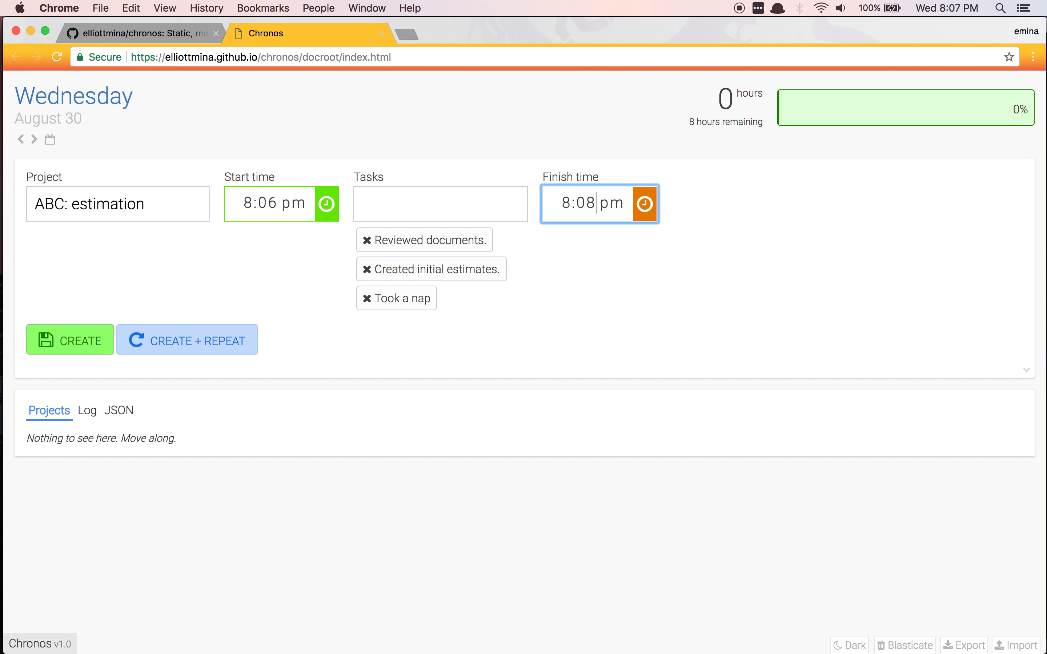
key(Up)
key(Up)
key(Up)
key(Up)
key(Up)
click(75, 327)
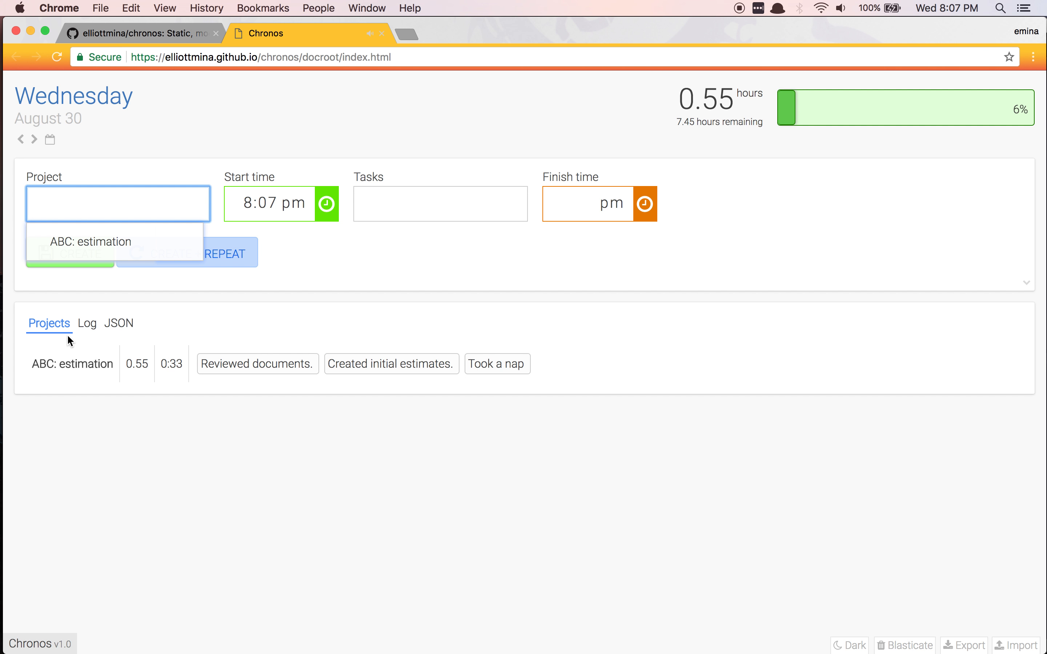
Step: Create another ABC: estimation entry with the task "Did some things.", repeating its details in a new entry
click(107, 258)
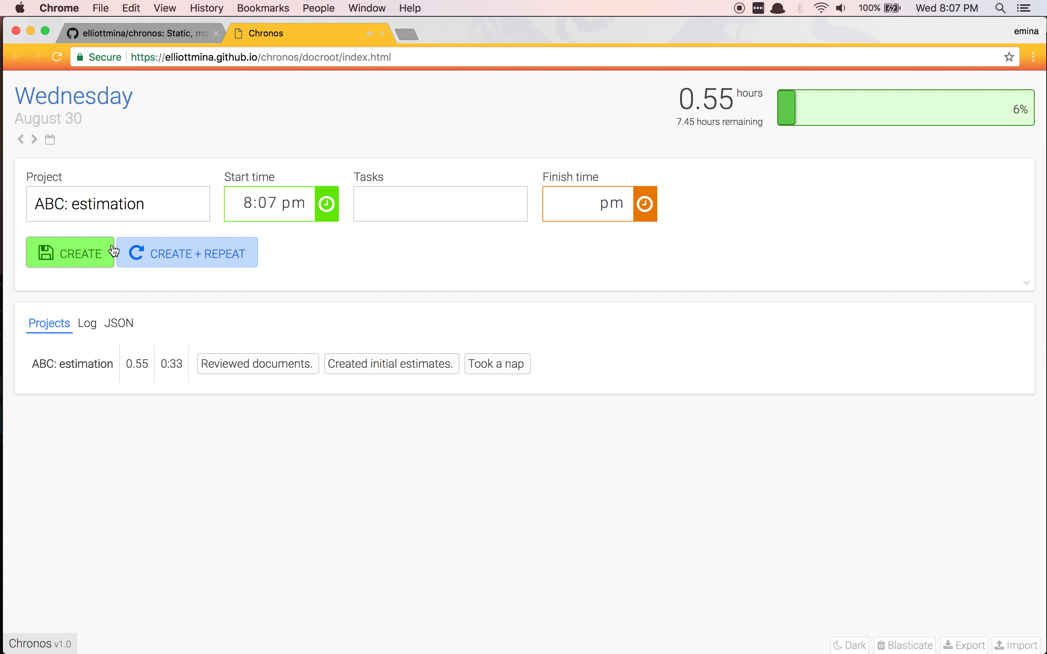
click(404, 213)
text(Did someth)
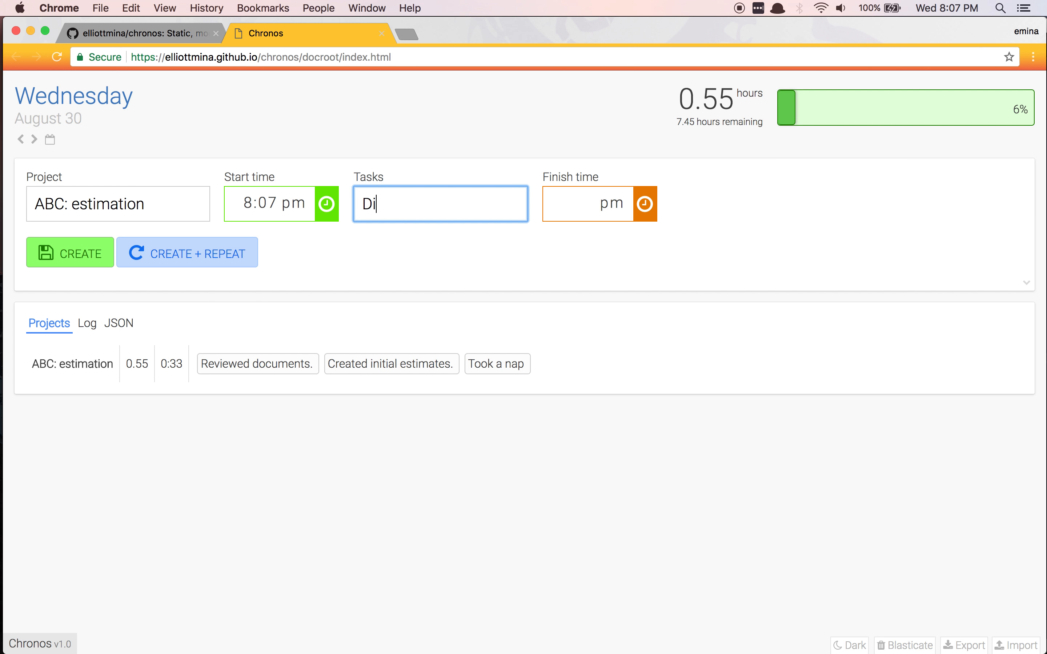
key(BackSpace)
key(BackSpace)
text(things.)
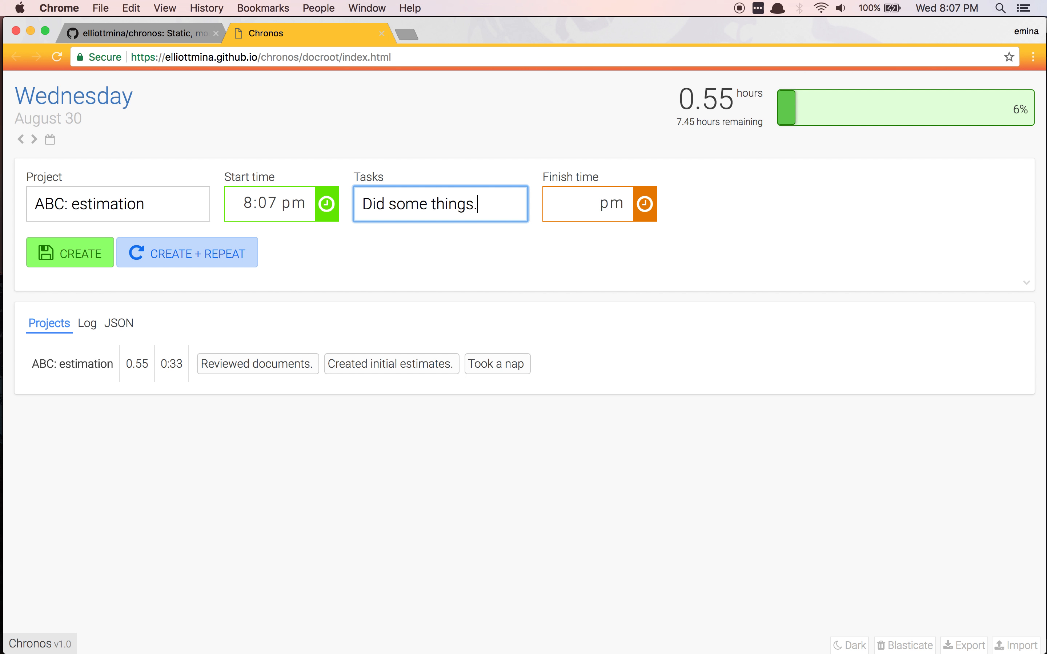
click(218, 256)
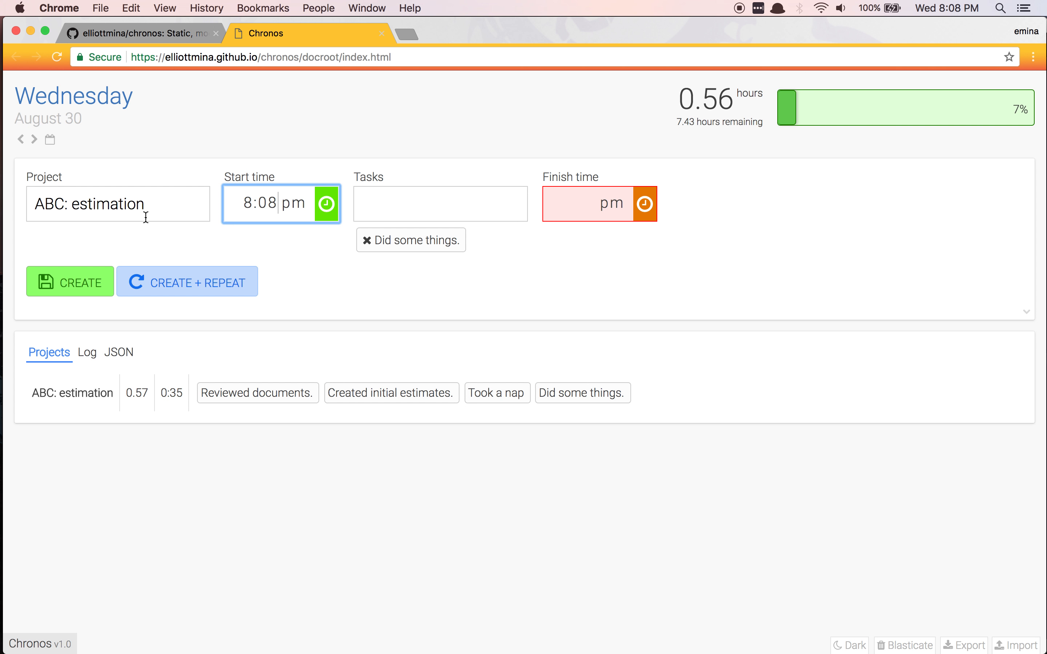
Step: Show the list of hot keys under the entry form and hide it again
click(1029, 315)
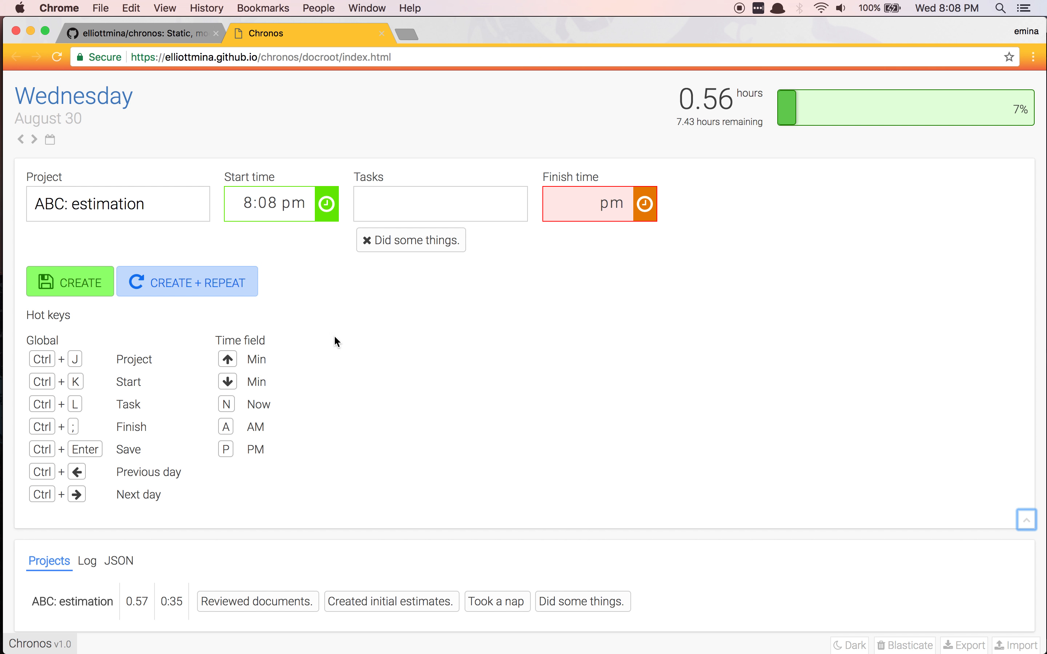
click(1028, 520)
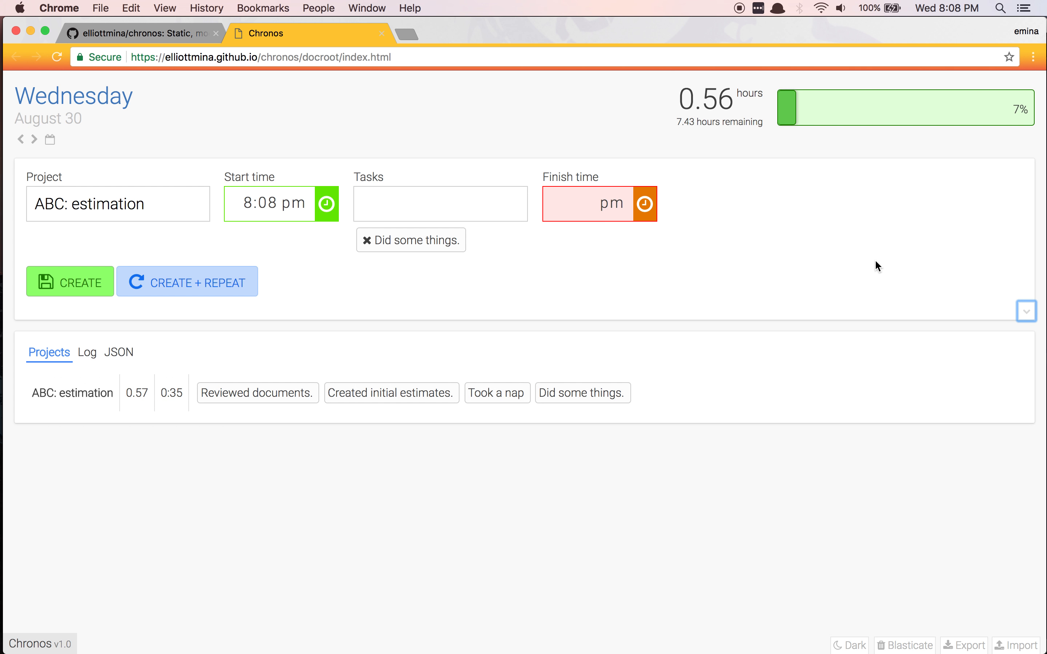
Step: Browse the previous and next days, return to Wednesday, August 30, and check the date selector without picking a date
key(Left)
key(Right)
key(Left)
key(Left)
key(Right)
key(Right)
click(34, 142)
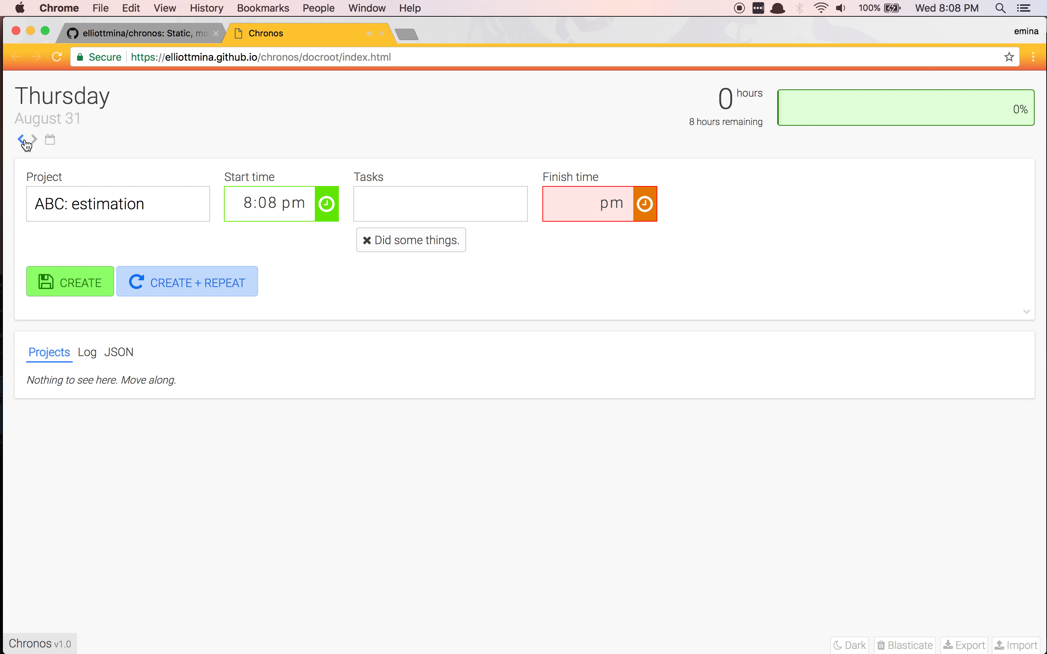
click(21, 141)
click(50, 141)
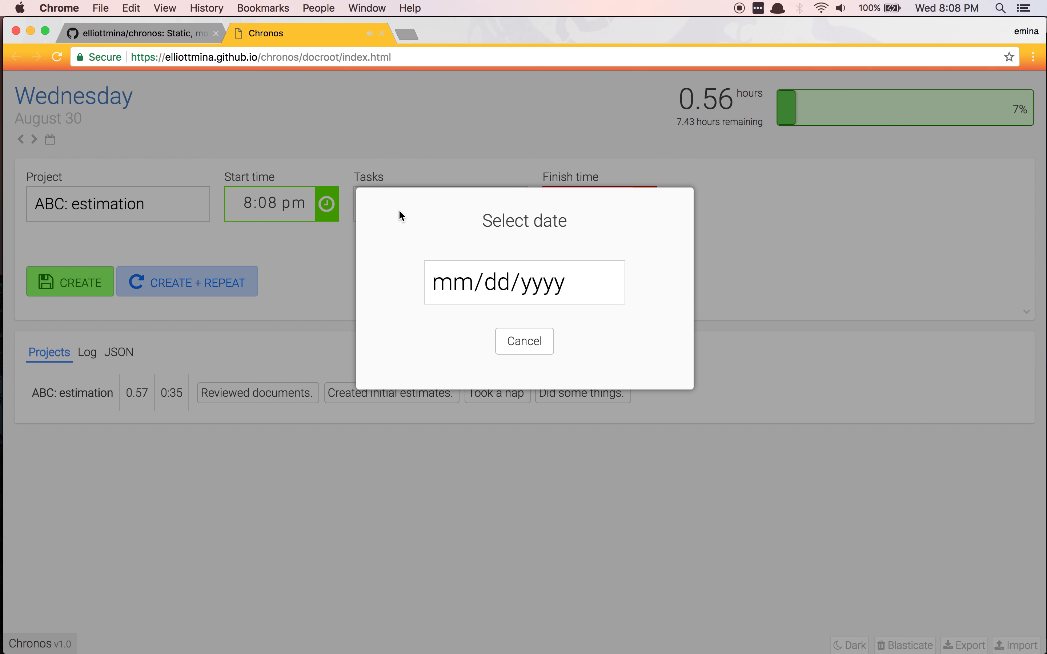
click(541, 344)
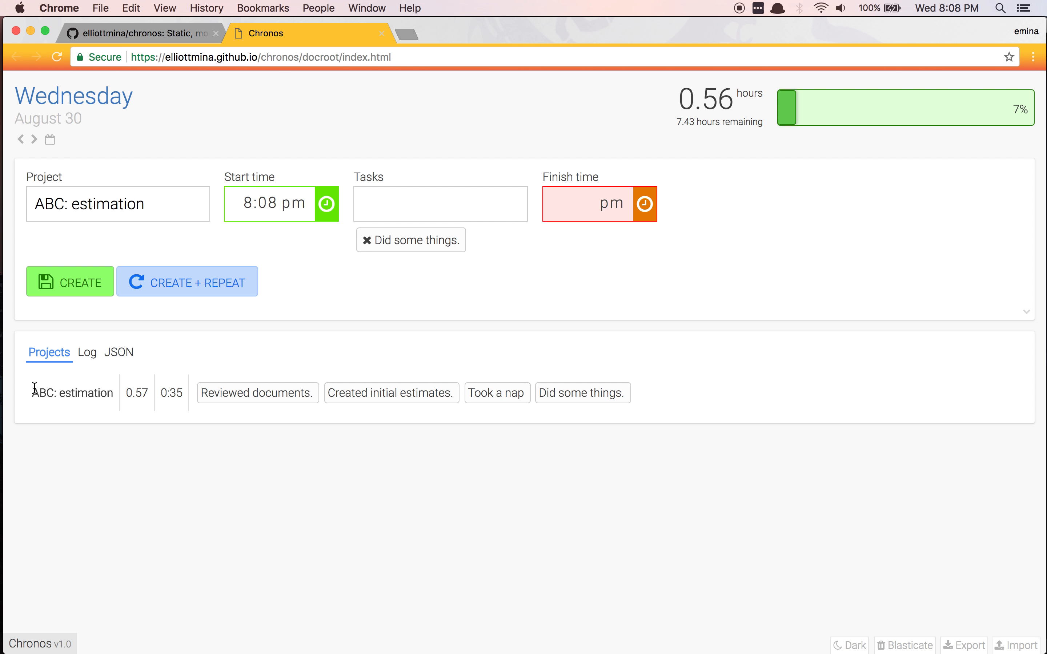
Step: Examine the project summary for ABC: estimation and compare it with the individual log entries
drag(34, 388, 633, 370)
click(633, 370)
click(86, 352)
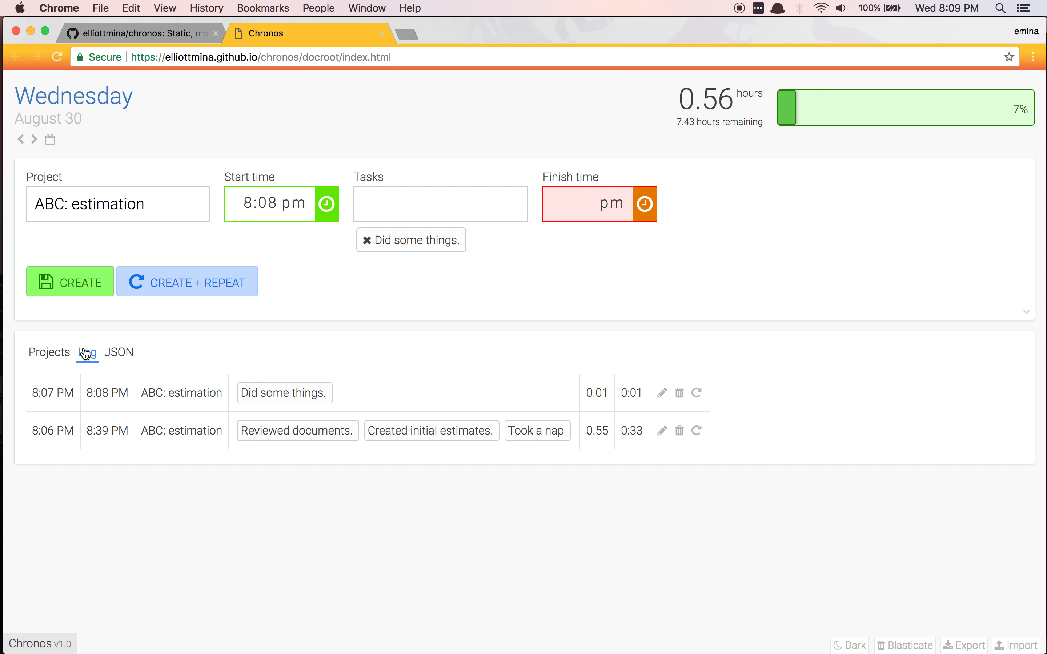
click(61, 355)
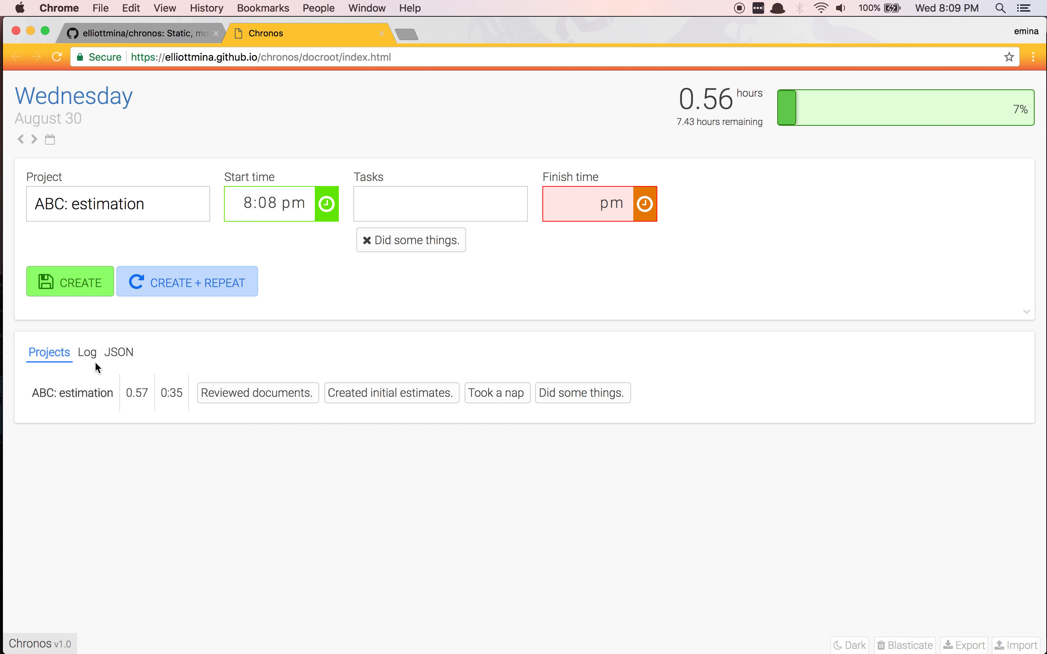
Step: Delete the "Did some things." entry from the log
click(86, 354)
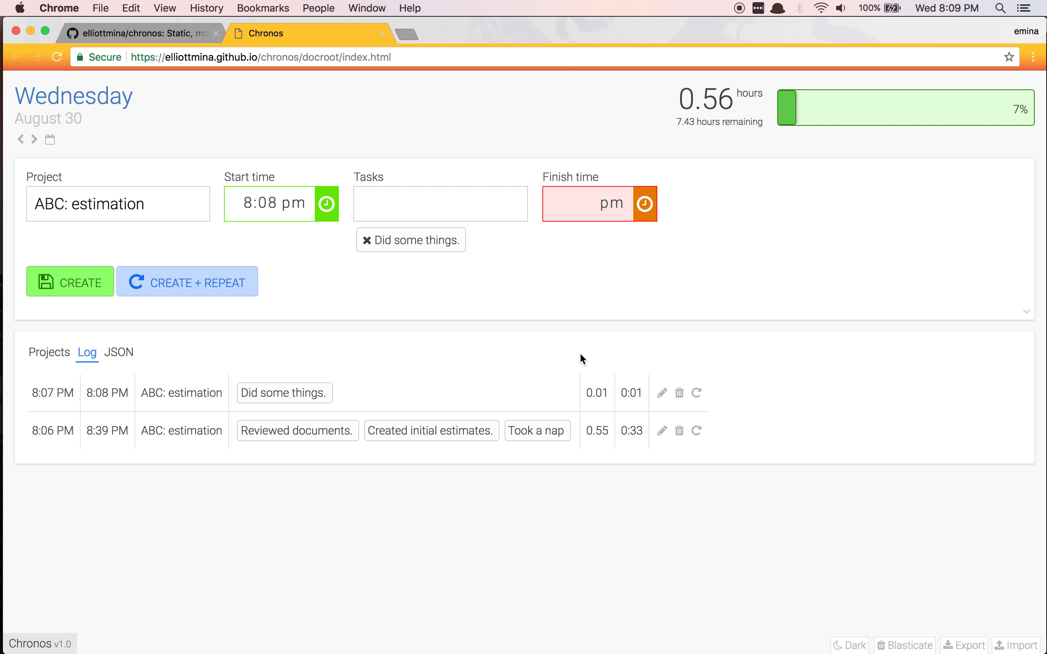
click(679, 393)
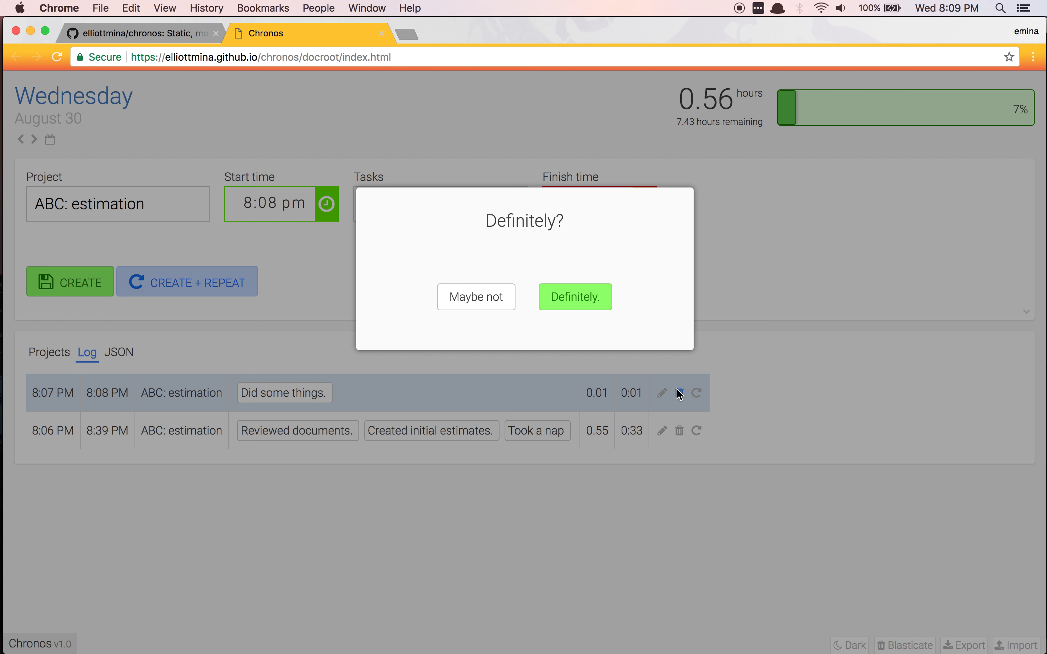
click(571, 298)
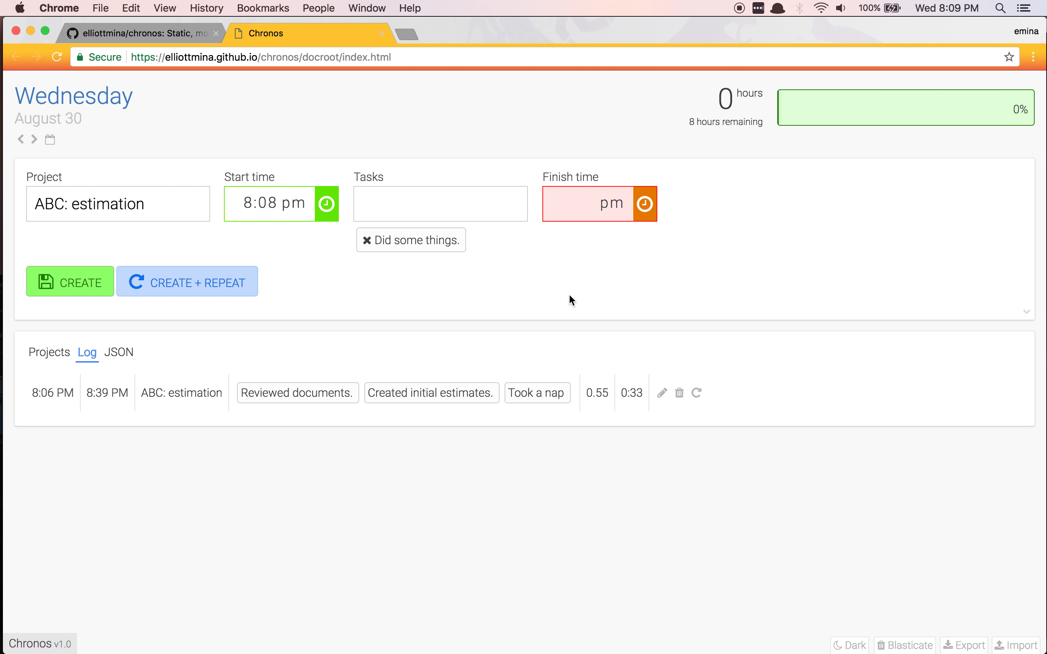
Step: Edit the remaining ABC: estimation log entry, adding the task "Other things" and removing "Took a nap", and save it
click(662, 392)
click(460, 212)
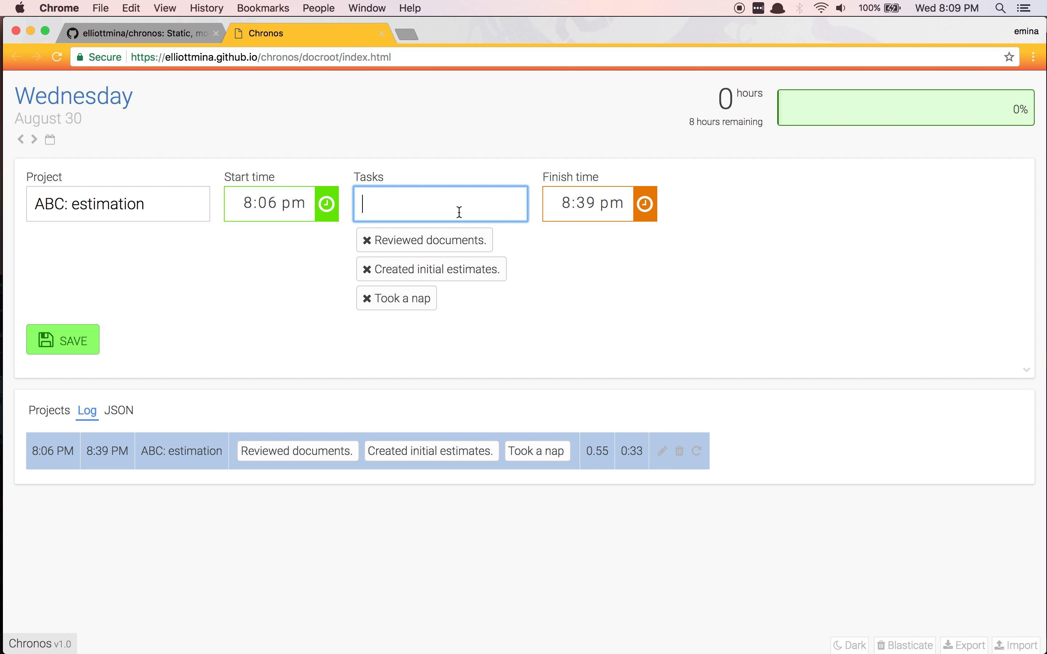
text(Other things)
key(Return)
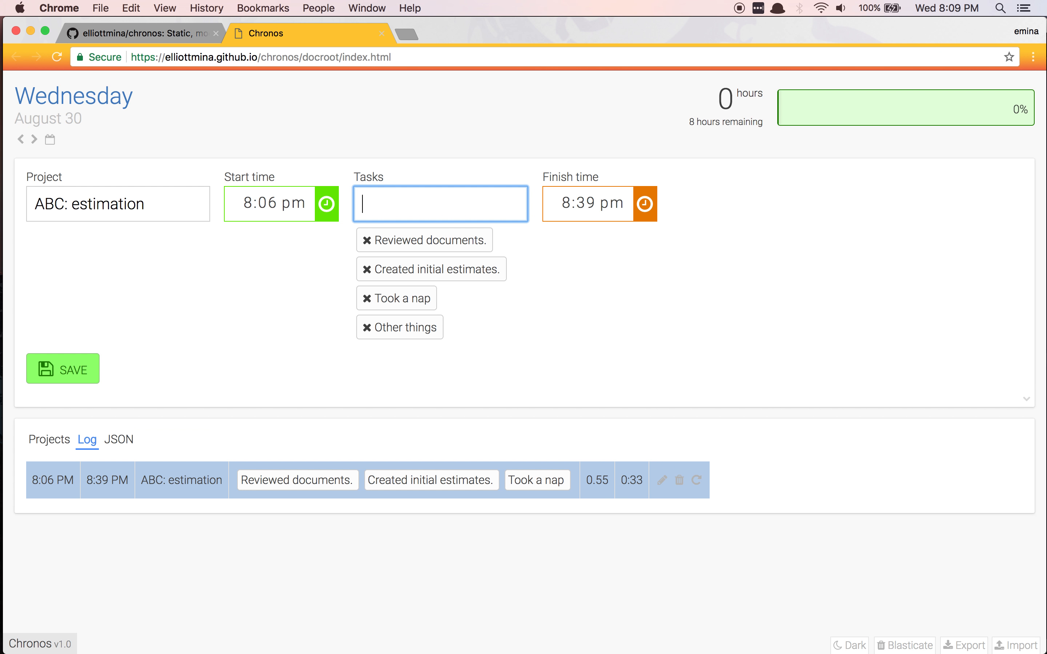
click(367, 300)
click(75, 337)
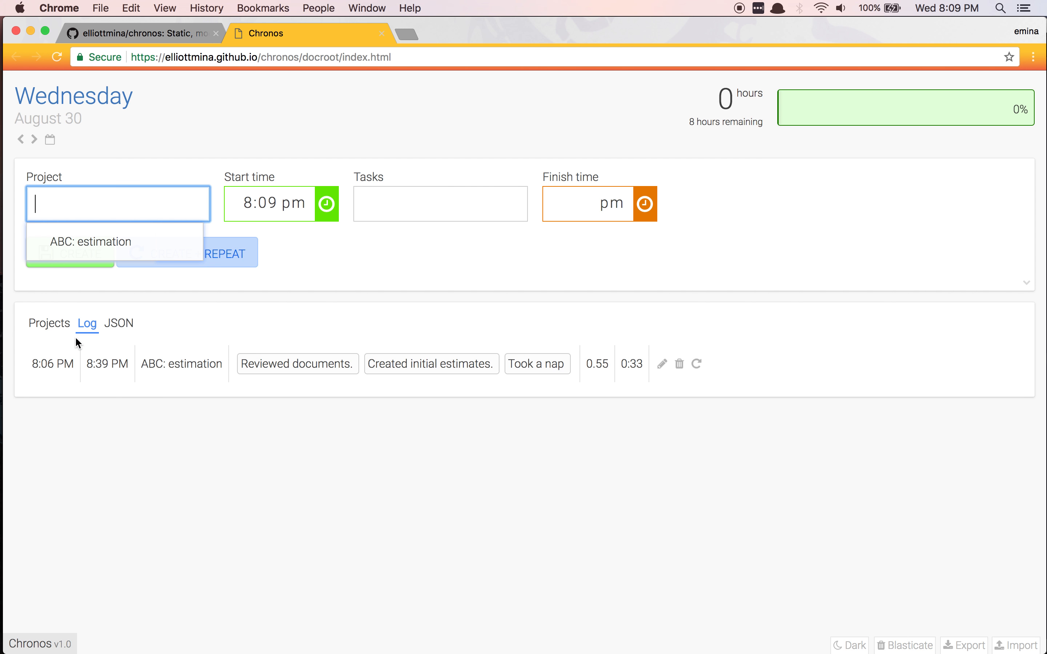
click(428, 290)
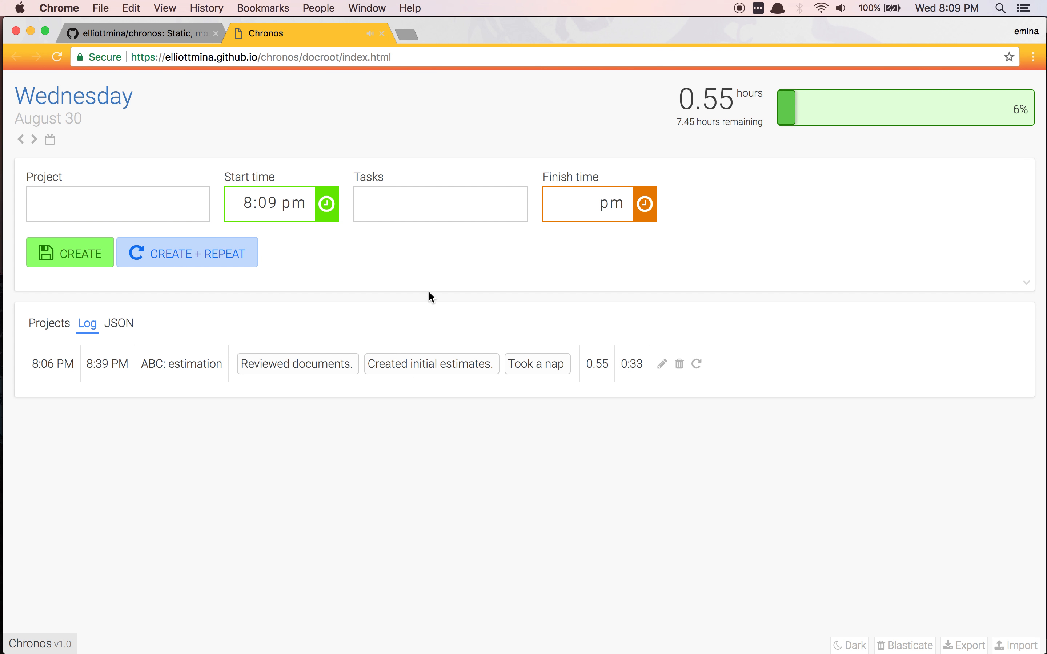
Step: Repeat the ABC: estimation log entry as a new entry with the project "WTF: BBQ" and start time 8:10 pm
click(696, 365)
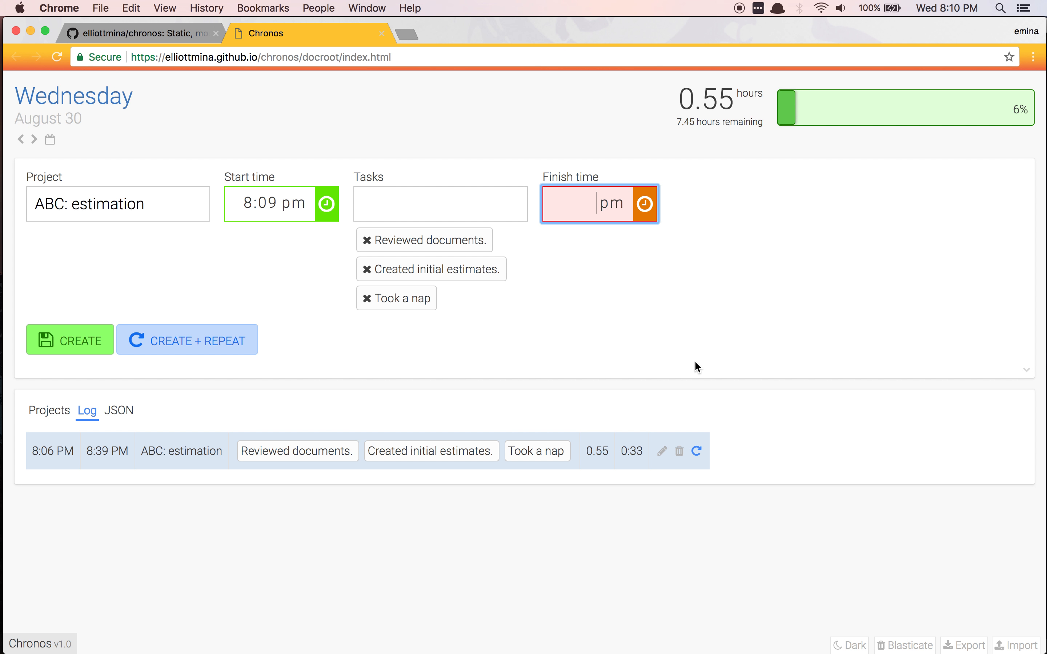
click(182, 205)
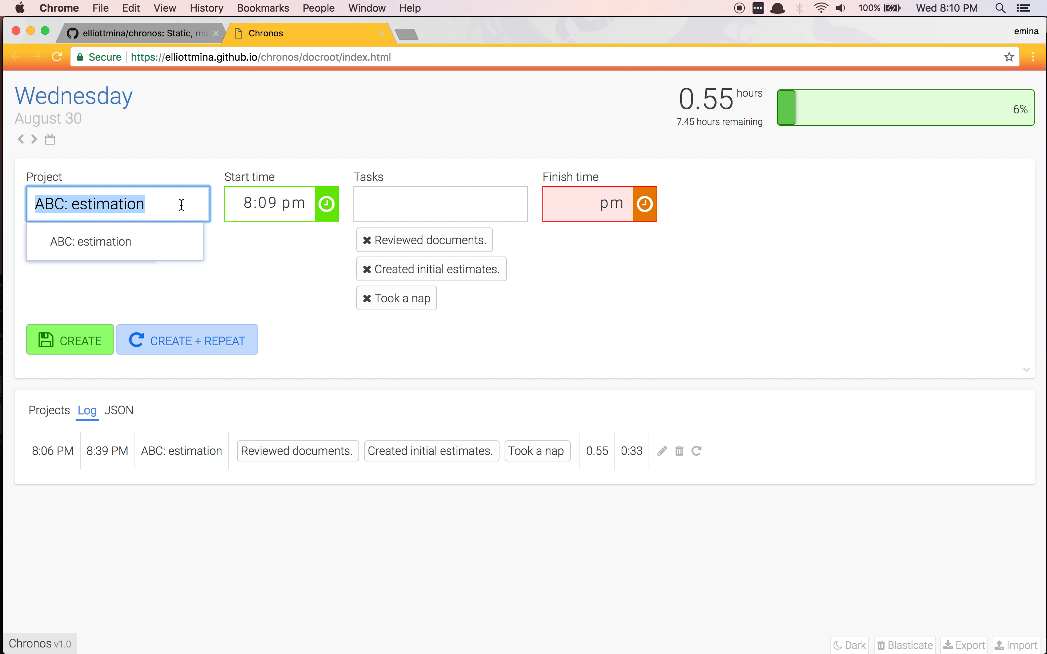
text(WTF::)
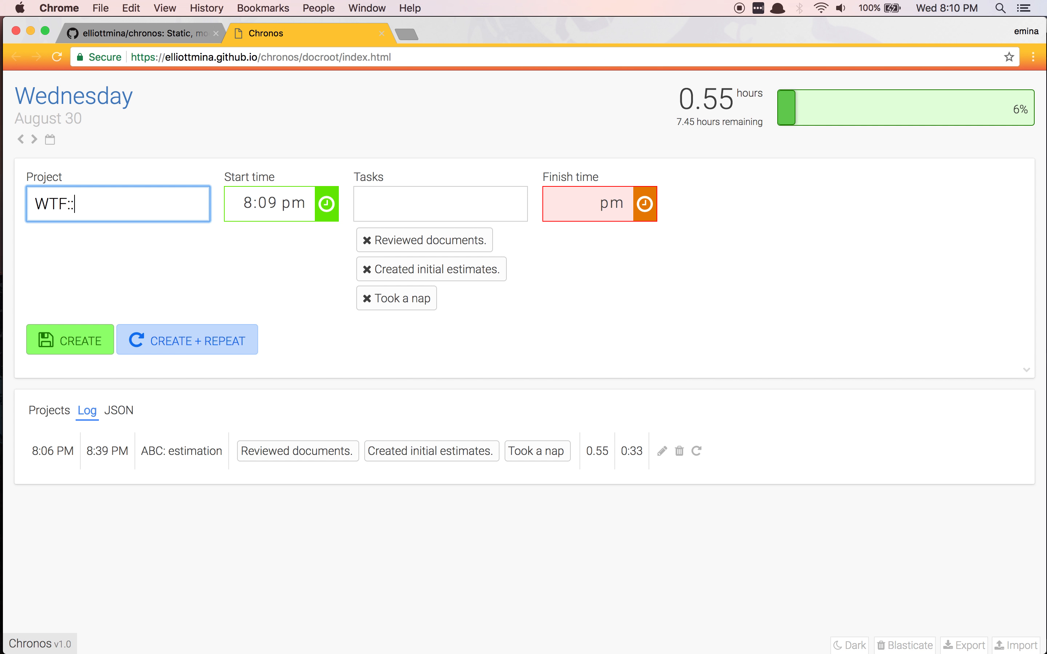
key(BackSpace)
text(BBQ)
click(278, 203)
key(Tab)
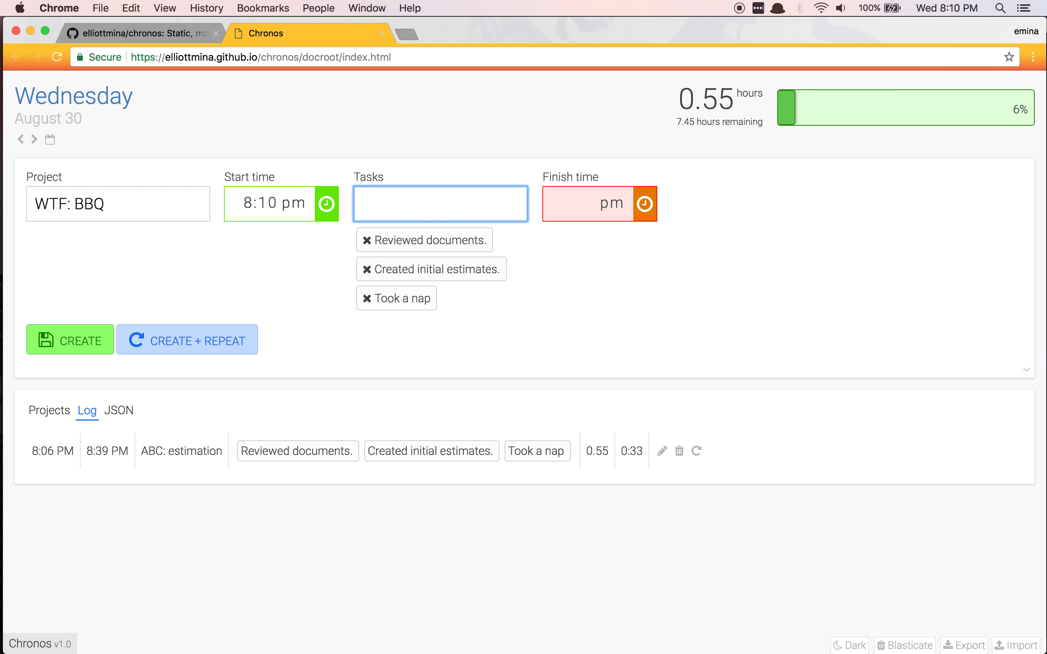
Step: Set the finish time of the new WTF: BBQ entry to 8:27 pm
key(Tab)
key(Up)
key(Up)
key(Up)
key(Up)
key(Up)
key(Up)
key(Up)
key(Up)
key(Up)
key(Up)
key(Up)
key(Up)
key(Up)
key(Up)
key(Up)
key(Up)
key(Up)
key(Up)
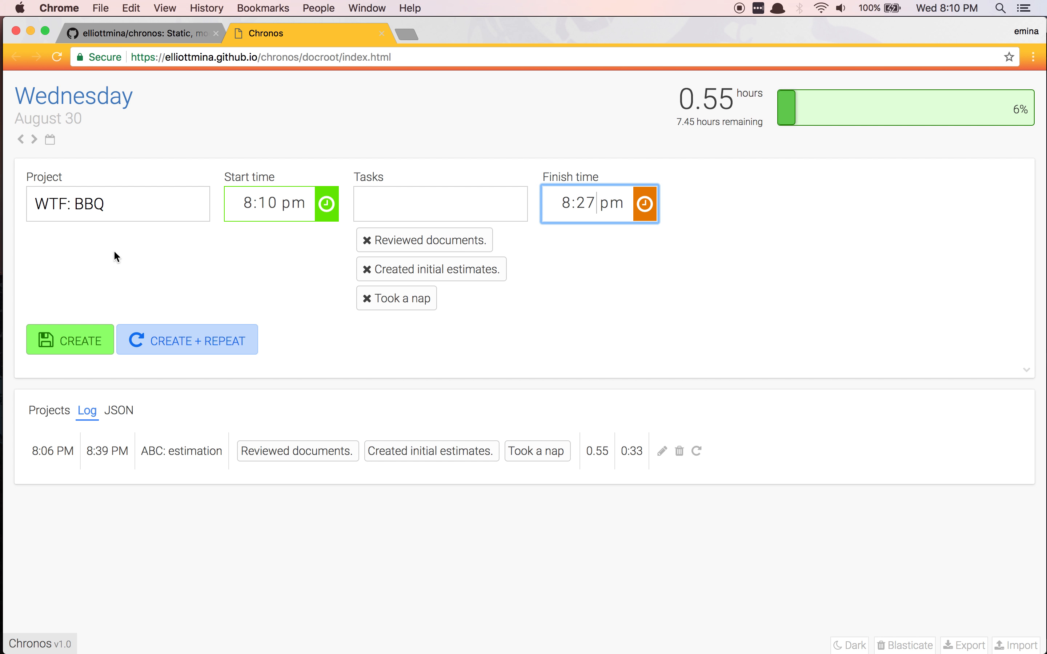
Step: Remove all three tasks carried over from the repeated entry and create the WTF: BBQ entry
click(367, 240)
click(366, 241)
click(366, 241)
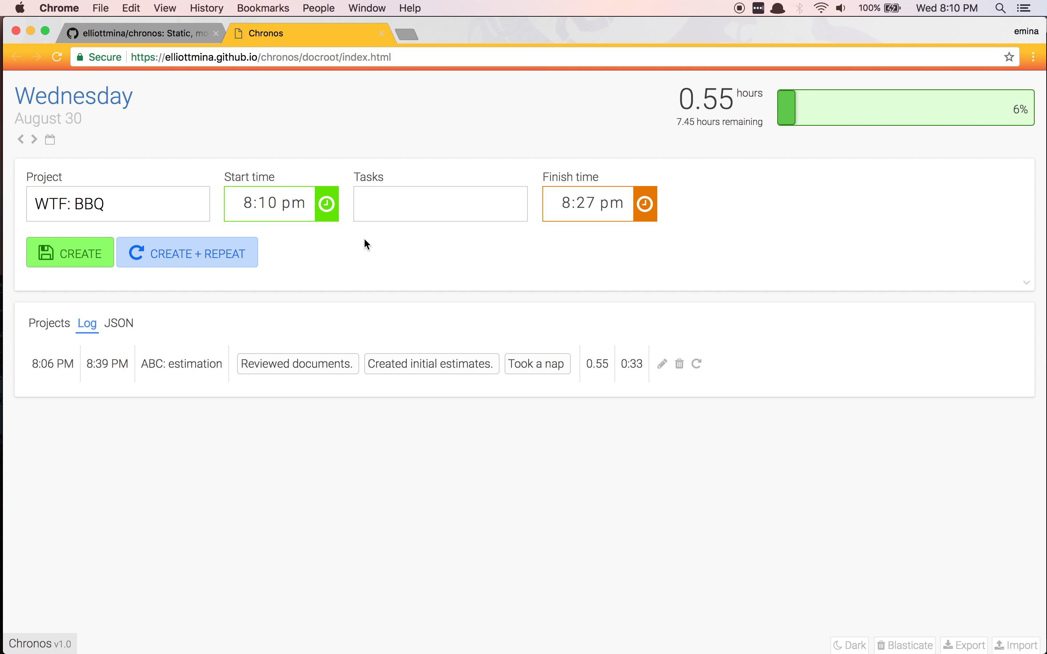
click(99, 264)
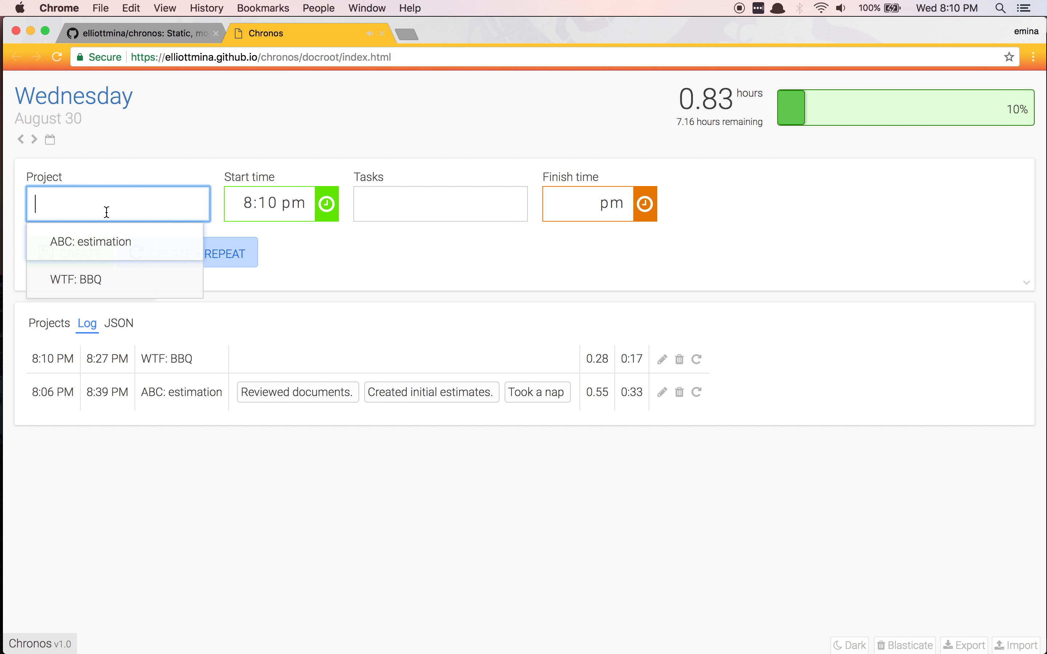
text(bb)
key(Return)
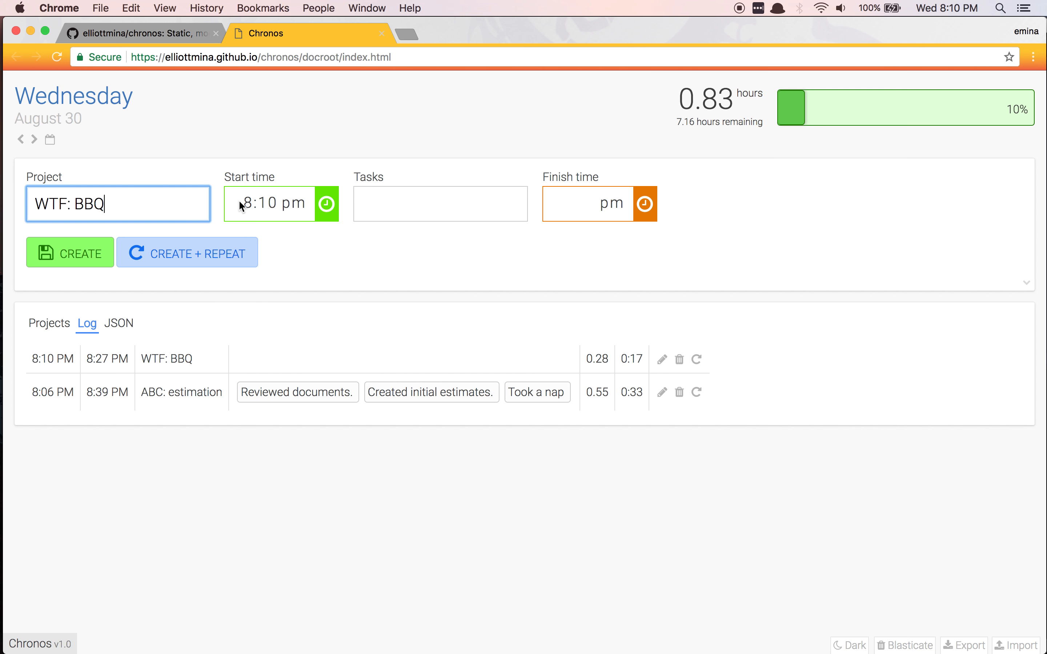
key(BackSpace)
key(BackSpace)
key(BackSpace)
key(BackSpace)
key(BackSpace)
key(BackSpace)
key(BackSpace)
key(BackSpace)
Step: Filter the project suggestions with "wb", choose WTF: BBQ for the new entry, and enter the task "ASDF"
text(wb)
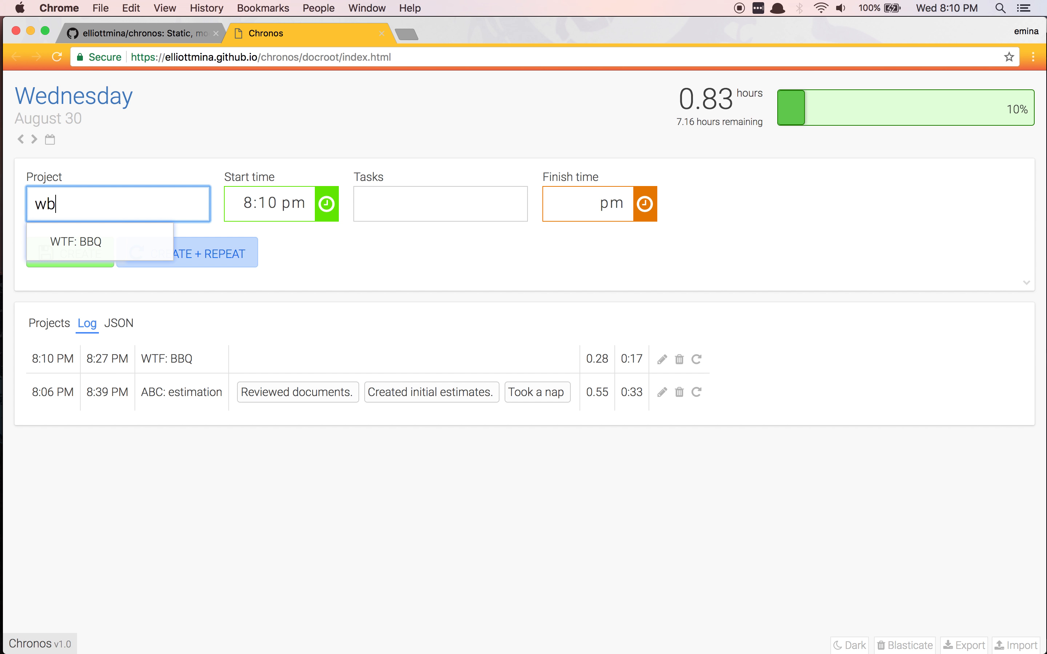
key(Return)
key(Tab)
key(Tab)
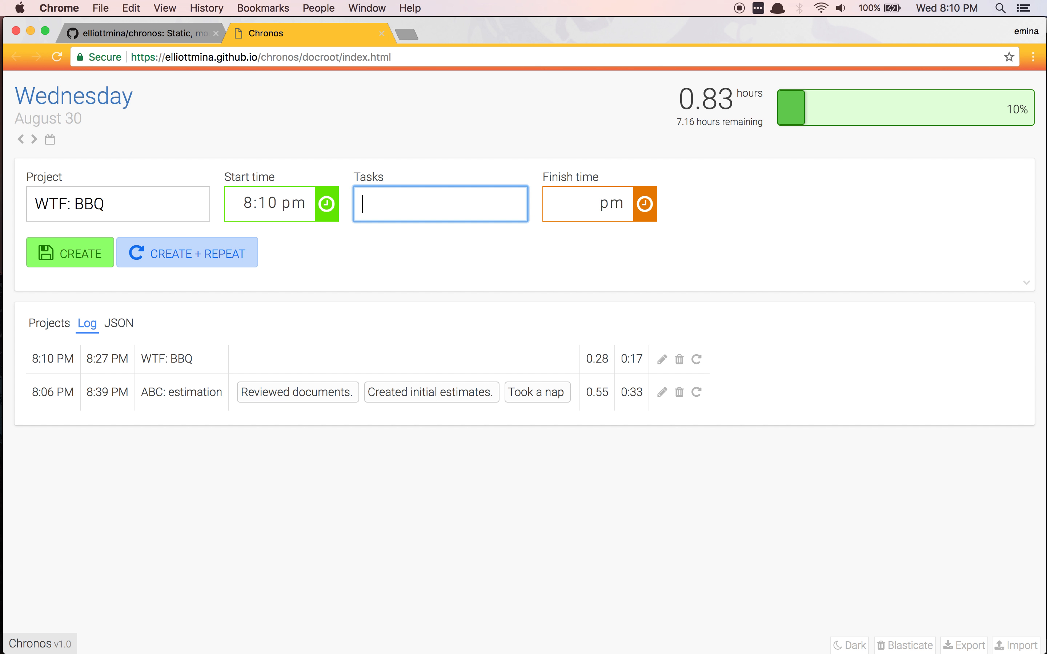
text(ASDF)
key(Tab)
Step: Set the finish time to 8:28 pm and create the second WTF: BBQ entry
text(810)
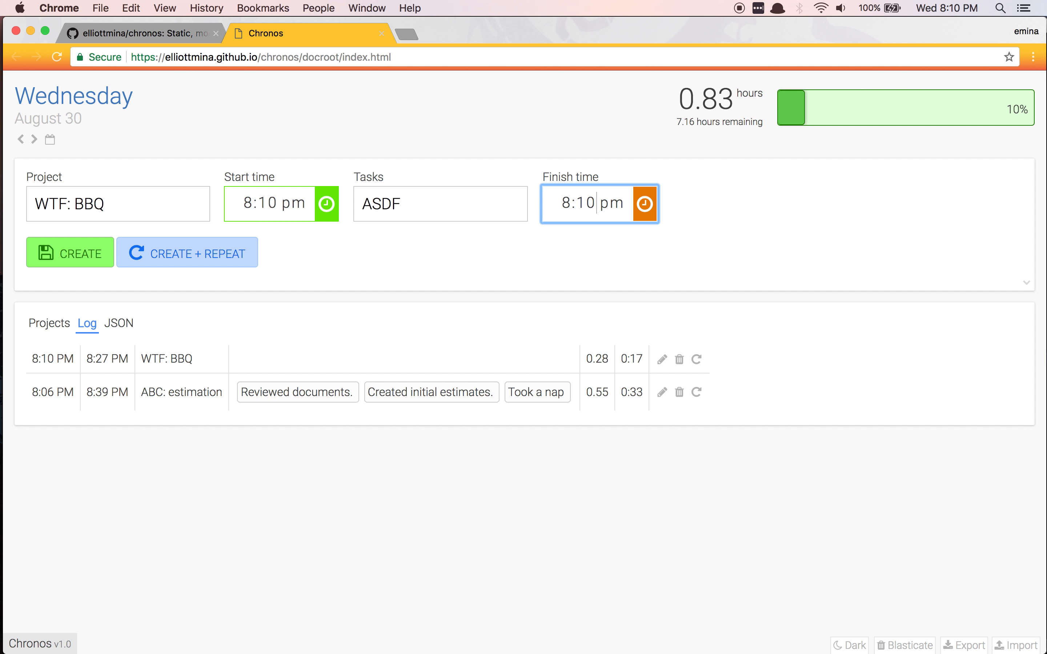
key(BackSpace)
text(2)
key(BackSpace)
key(BackSpace)
text(26)
key(BackSpace)
text(8)
key(Return)
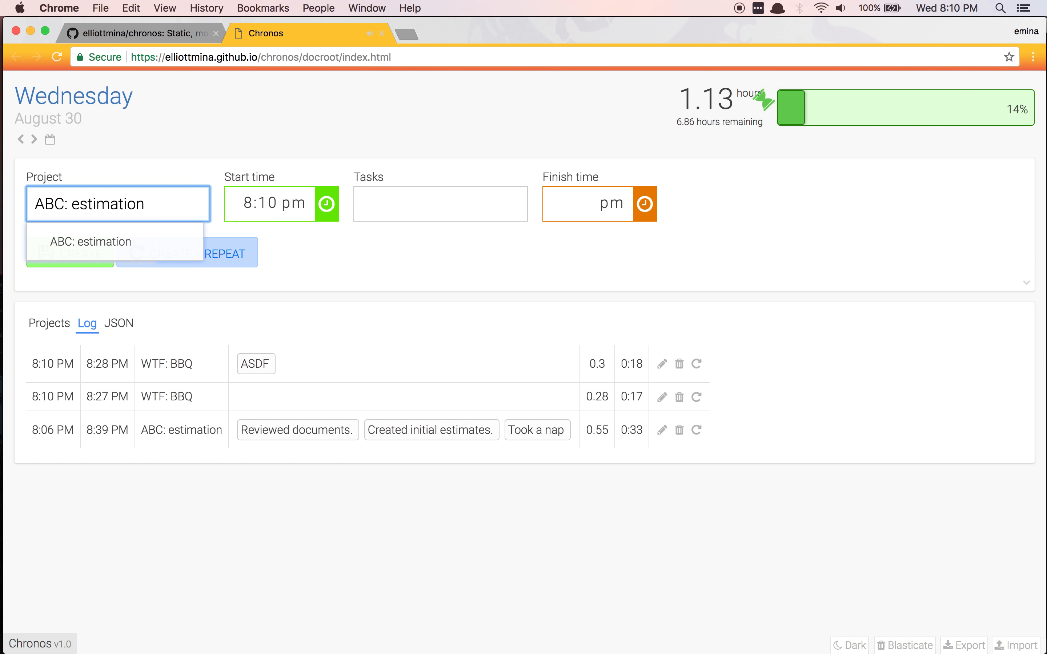
Step: Show the time entries summarized by project and export the time data as a JSON file
click(55, 323)
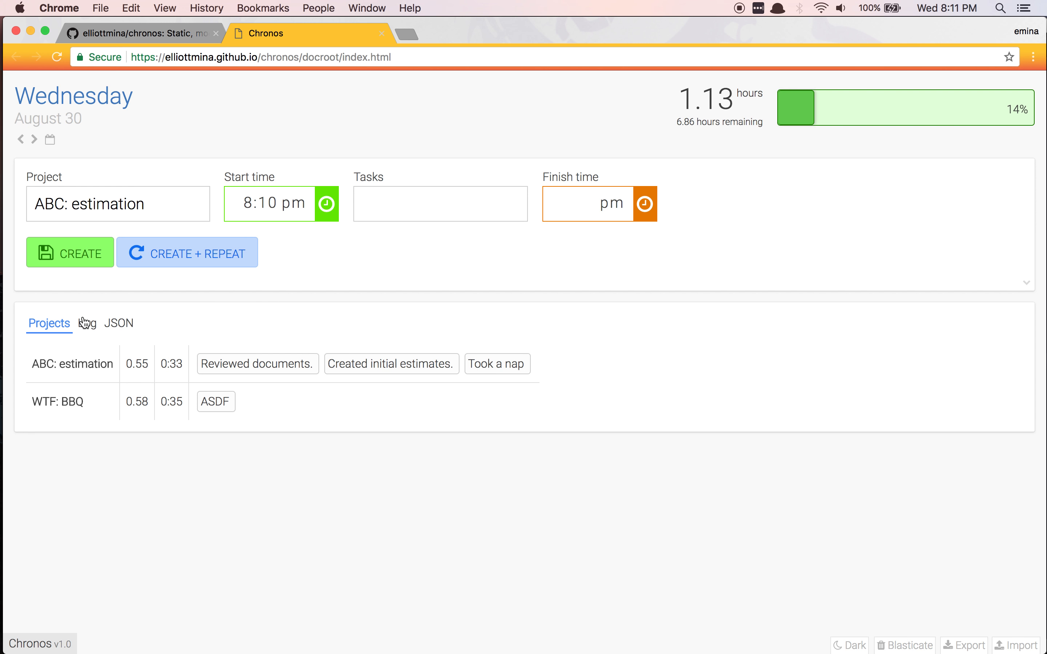
click(958, 647)
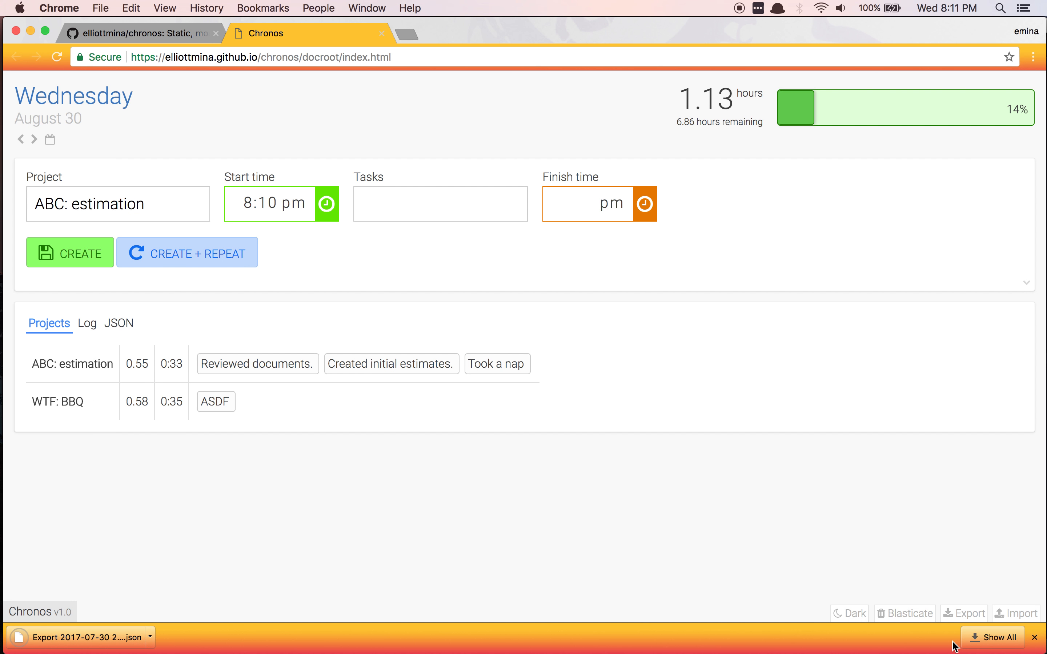
Step: View the prompt for selecting an import file and dismiss it without importing anything
click(1017, 614)
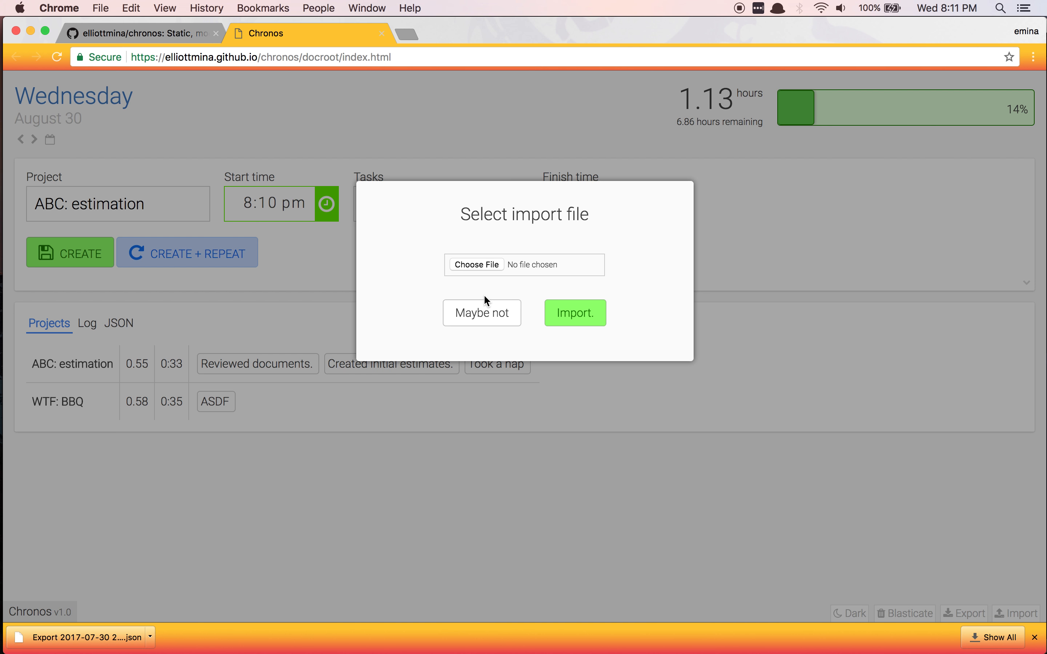
click(472, 316)
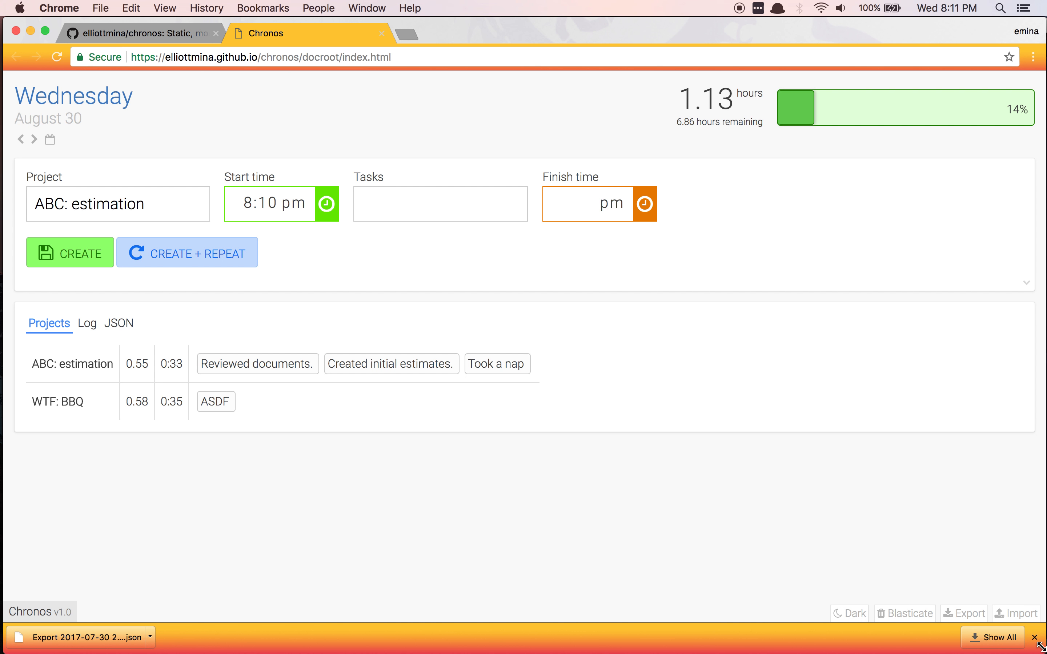
Step: Close the browser's download bar and switch the time tracker to the dark theme
click(1034, 638)
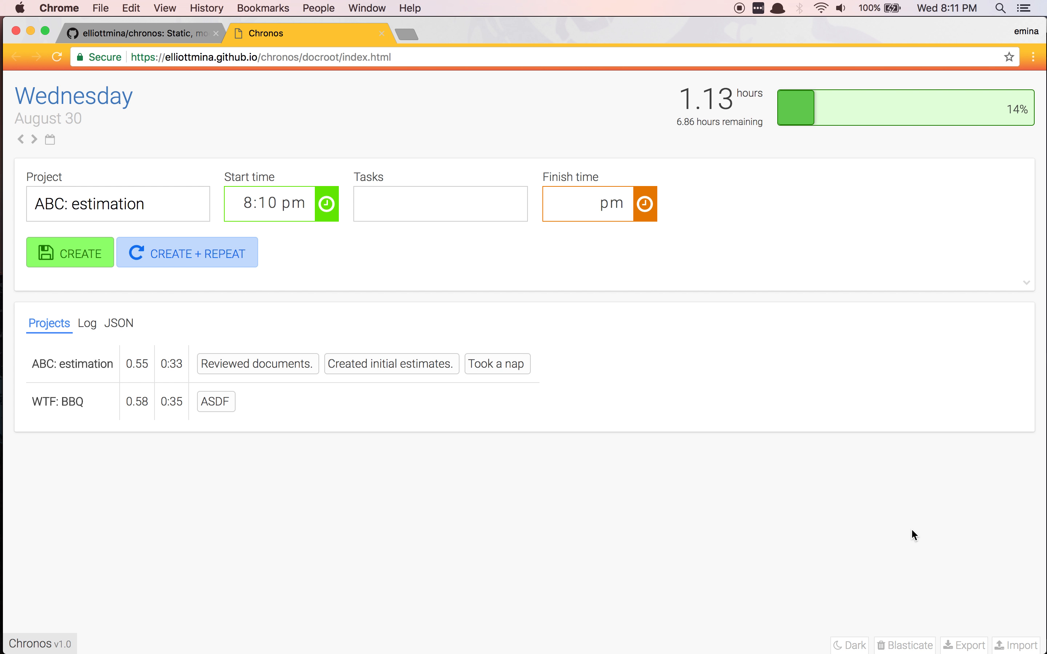
click(844, 645)
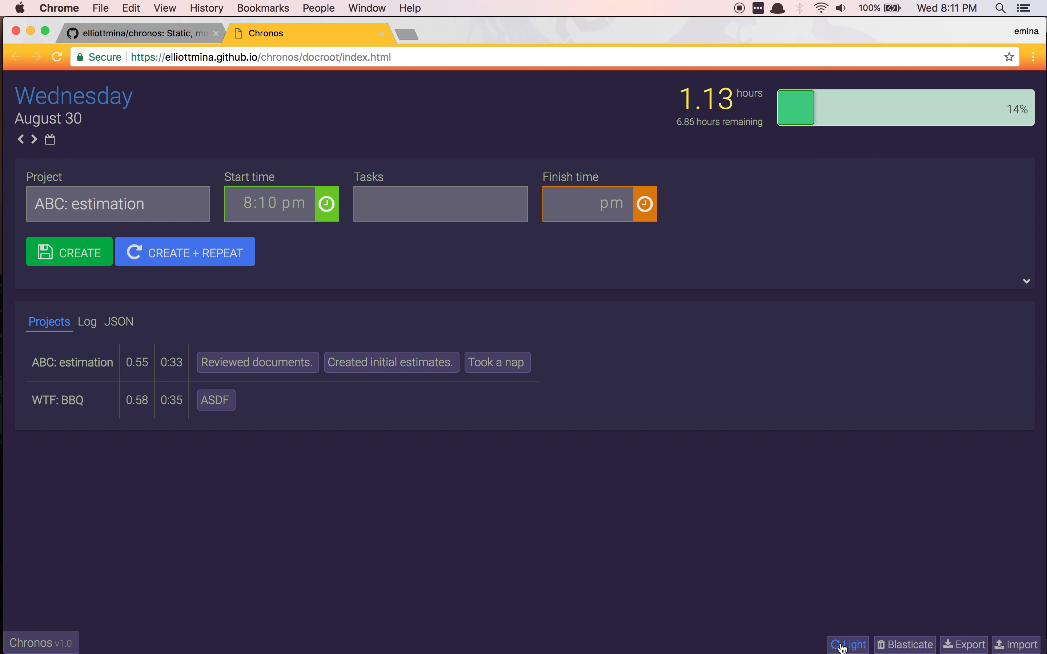